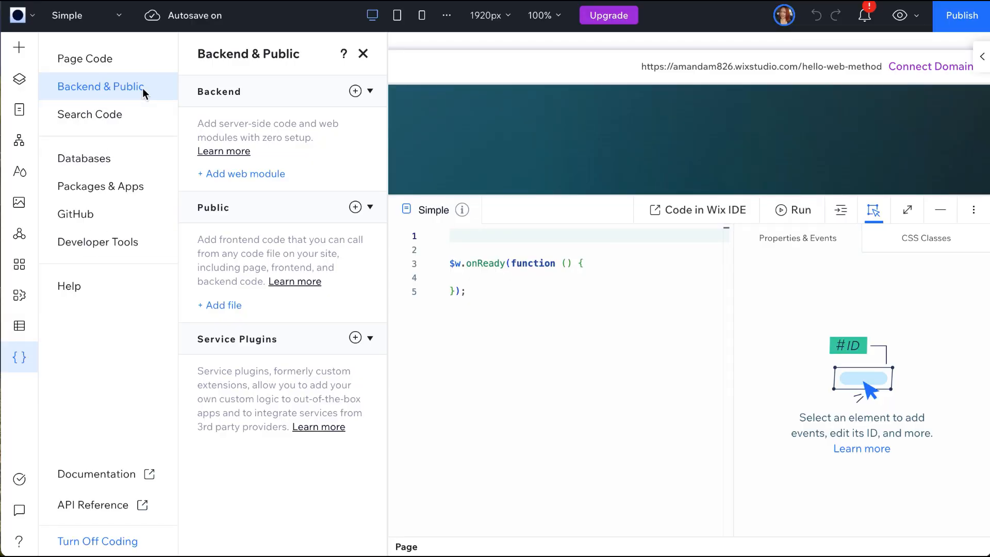
# Add a new backend web module named helloModule.web.js.
pyautogui.click(356, 92)
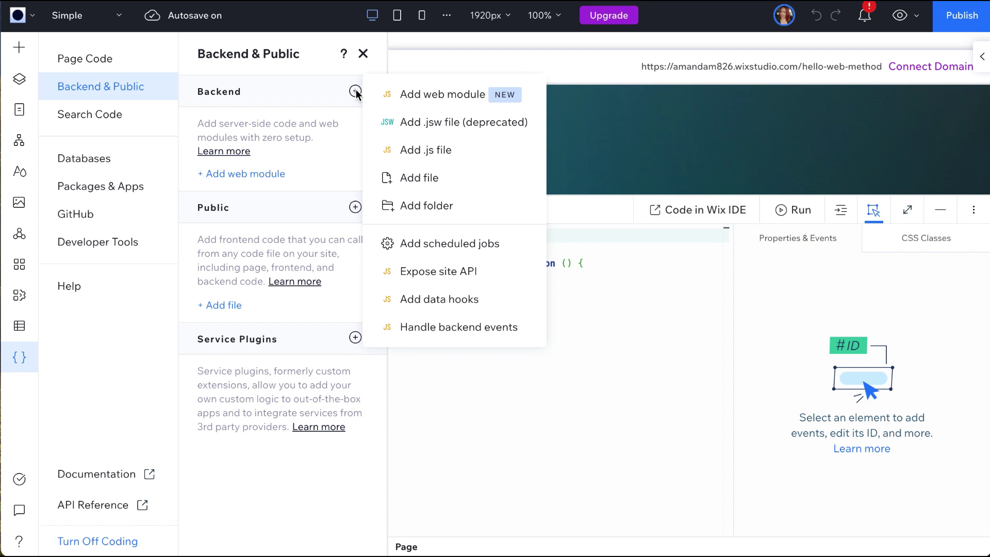
pyautogui.click(427, 99)
pyautogui.write('helloModule.web.js')
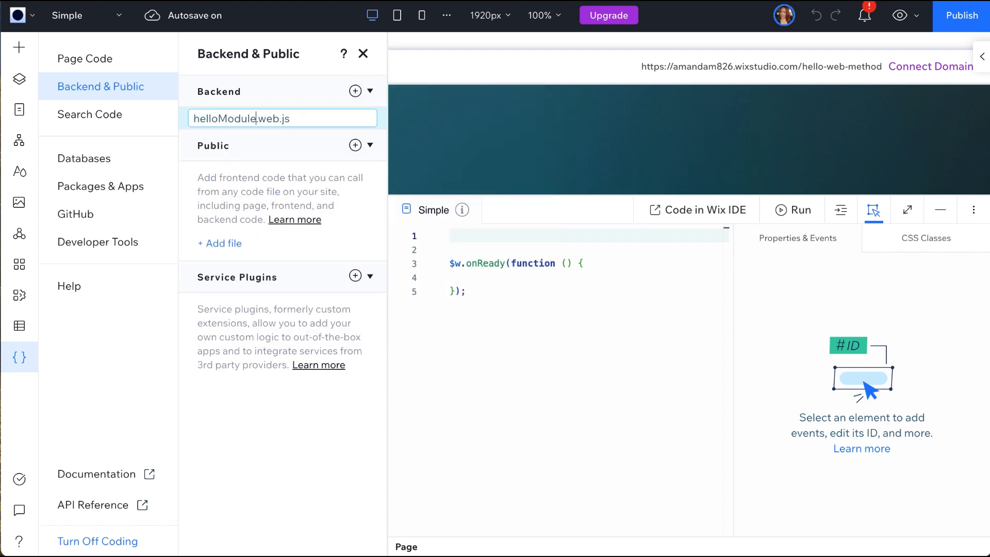
pyautogui.press('Return')
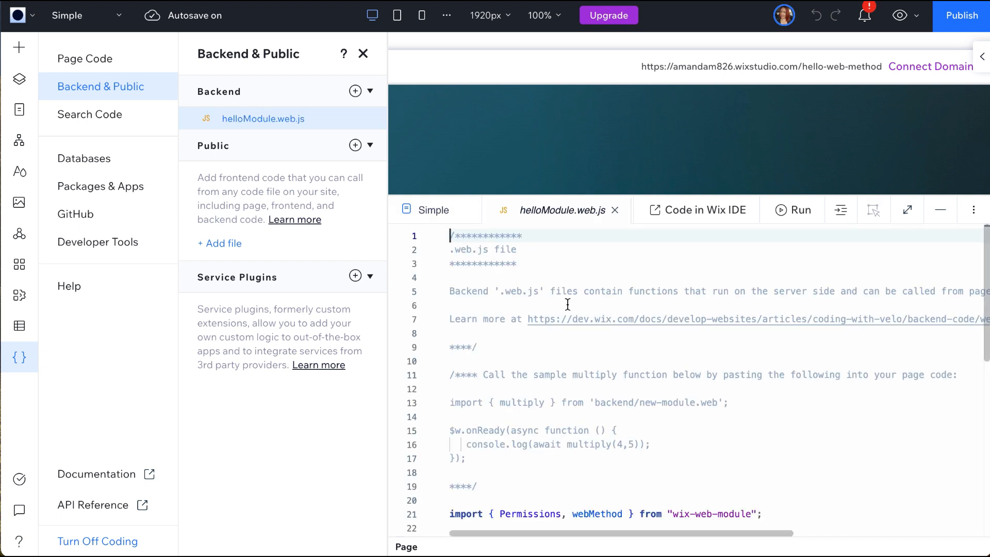
# Clear the template comments and sample multiply code, leaving the file empty.
pyautogui.moveTo(567, 306); pyautogui.dragTo(795, 514)
pyautogui.press('BackSpace')
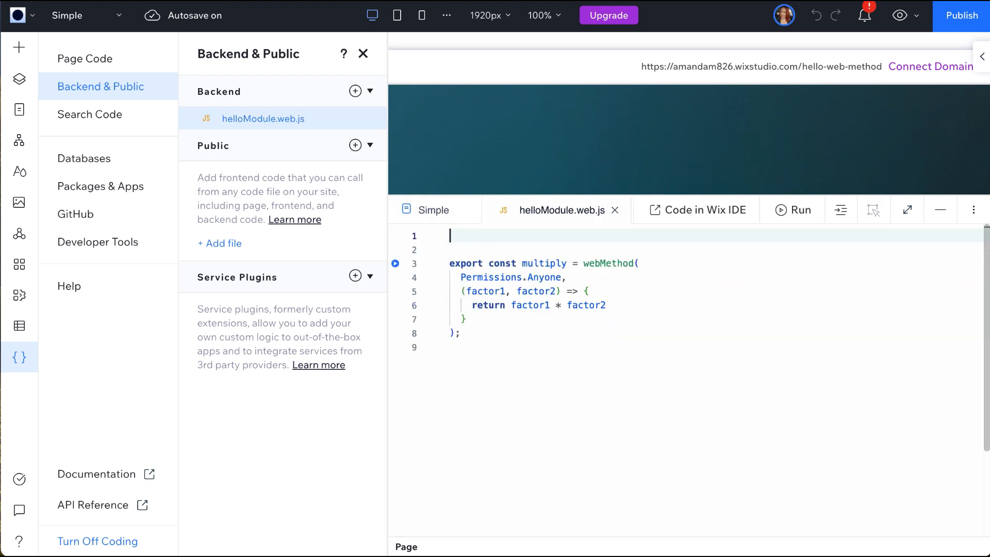
pyautogui.moveTo(457, 319); pyautogui.dragTo(449, 232)
pyautogui.press('BackSpace')
pyautogui.click(361, 54)
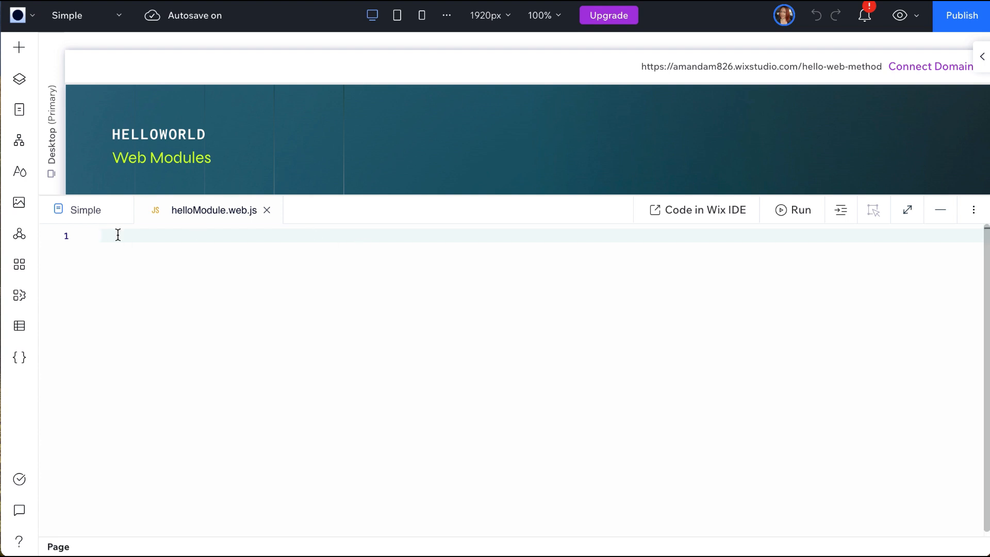
pyautogui.write('import { Permissions, webMethod } from "@wix/web-methods"')
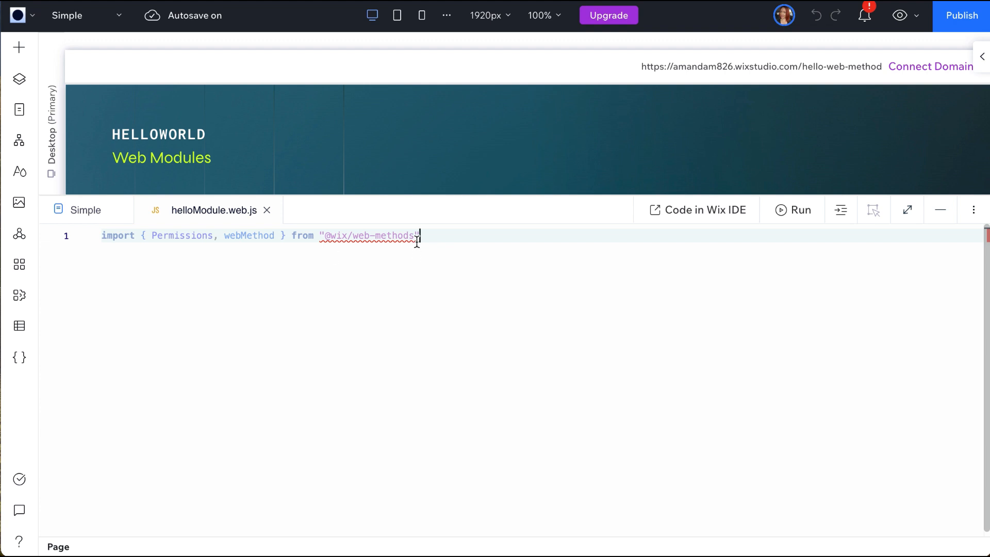
pyautogui.moveTo(369, 235)
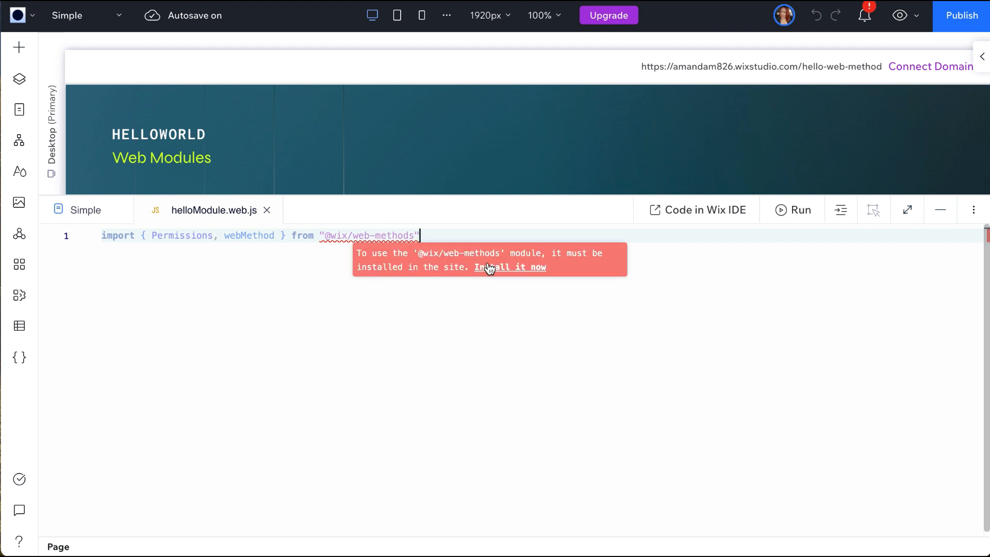
pyautogui.click(497, 269)
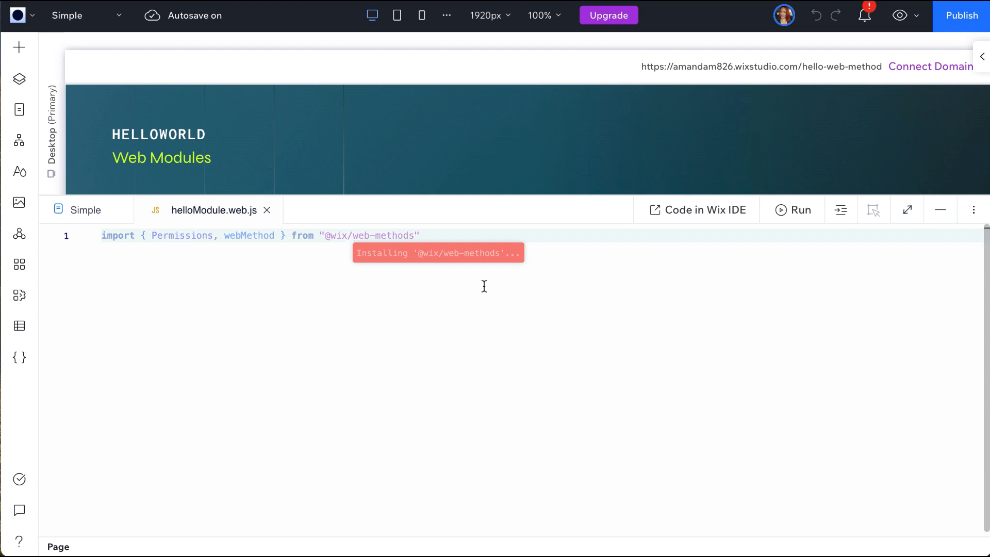
pyautogui.click(483, 286)
pyautogui.press('Return')
pyautogui.press('Return')
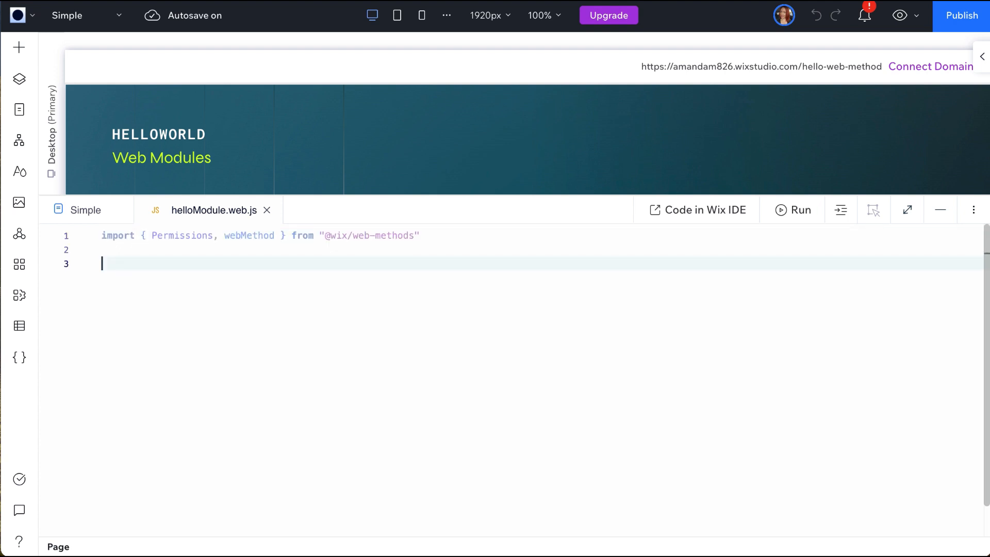
# Add the rotatingGreeting helper function returning a rotating greeting.
pyautogui.write('export function rotatingGreeting(callNumber) {     const hellos = ["Hello", "Hi There", "Howdy", "Hey"];      return `${hellos[callNumber % hellos.length]} World!`; }')
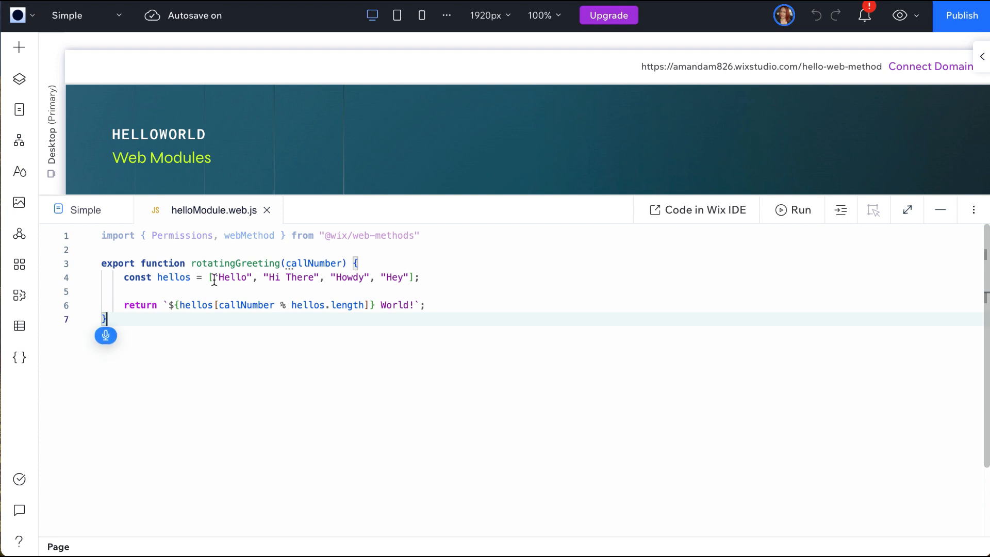
pyautogui.moveTo(174, 277)
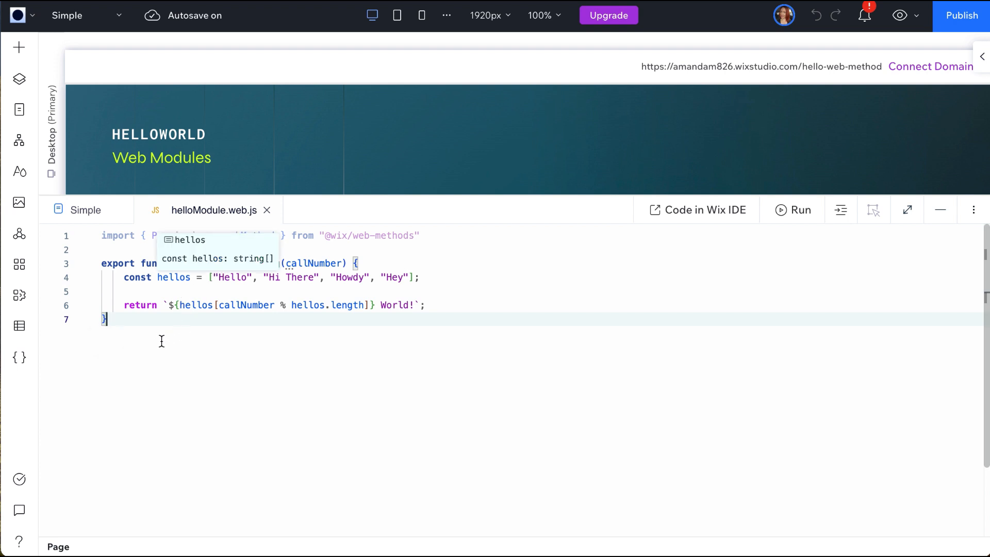
pyautogui.press('Return')
pyautogui.press('Return')
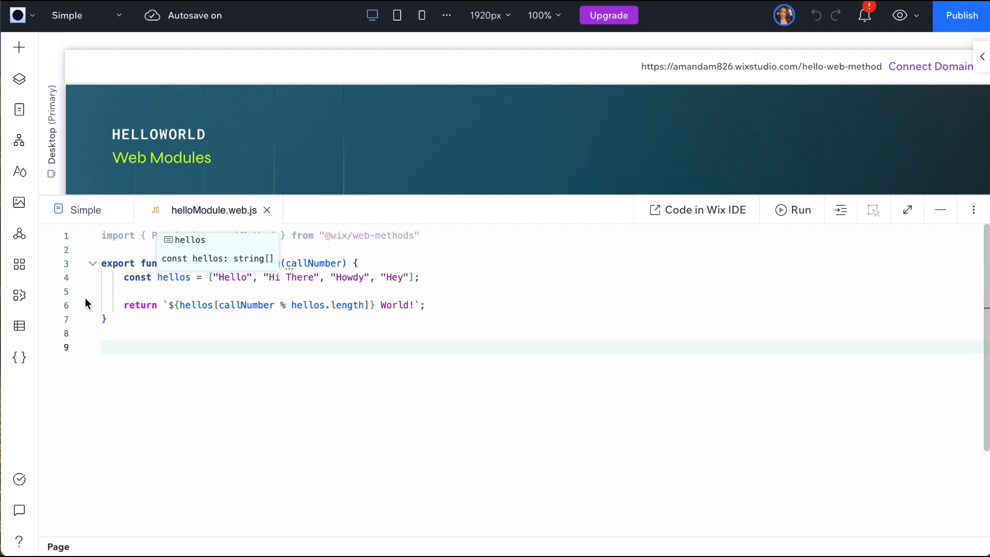
pyautogui.write('export const')
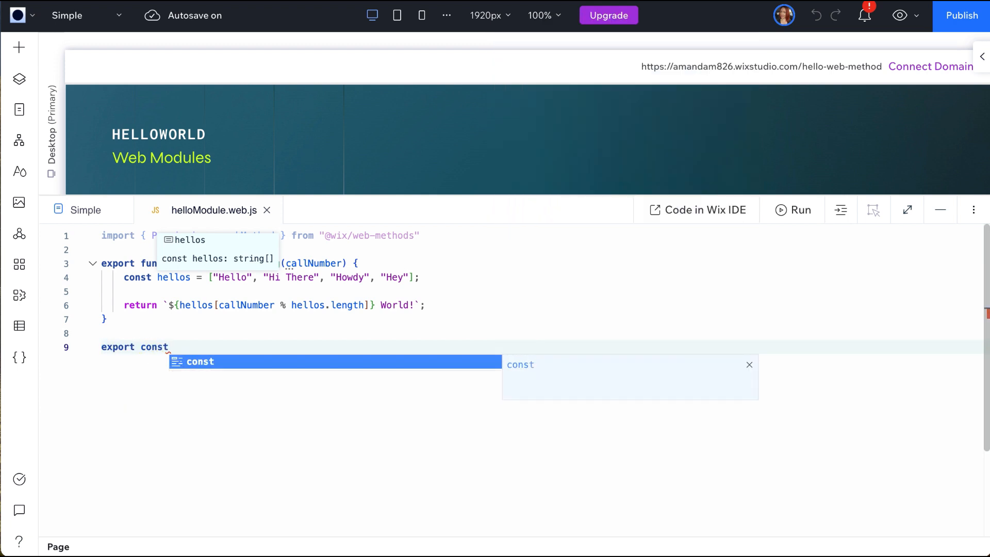
pyautogui.write(' randomGreeting')
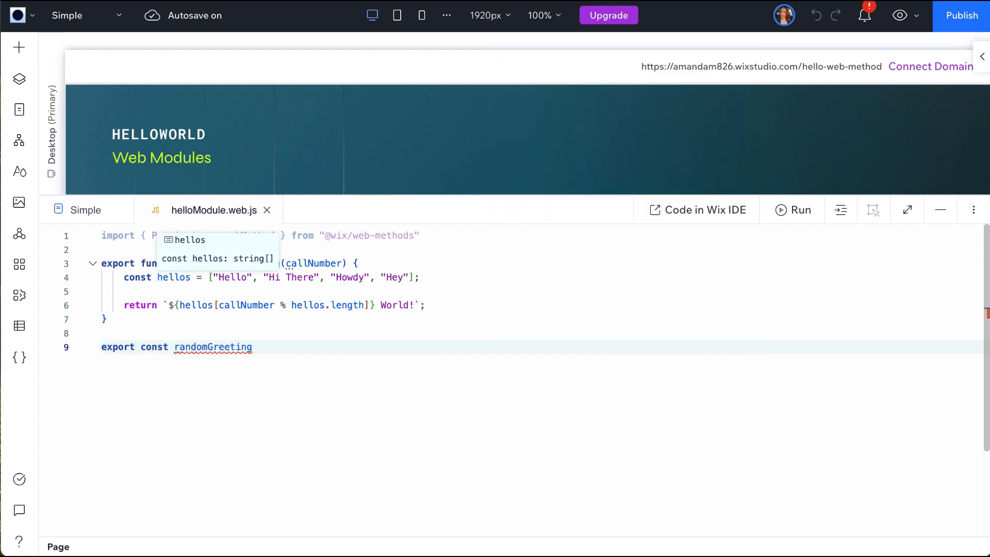
pyautogui.write(' = webMethod(Permissions')
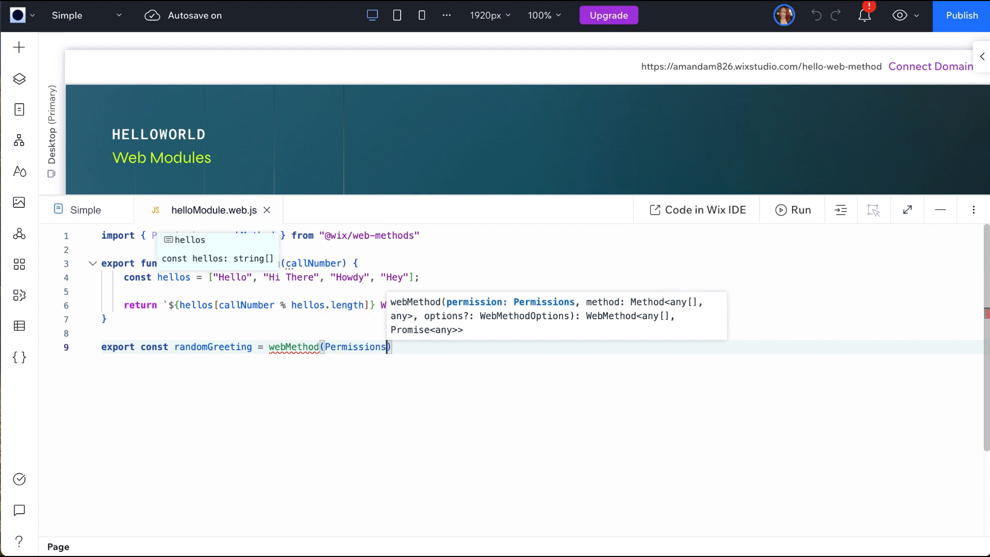
pyautogui.write('.')
# Write the exported randomGreeting webMethod with Permissions.Anyone, logging callNumber and returning rotatingGreeting(callNumber).
pyautogui.press('Return')
pyautogui.write(', (callNumber) => {')
pyautogui.press('Return')
pyautogui.write('console.log(')
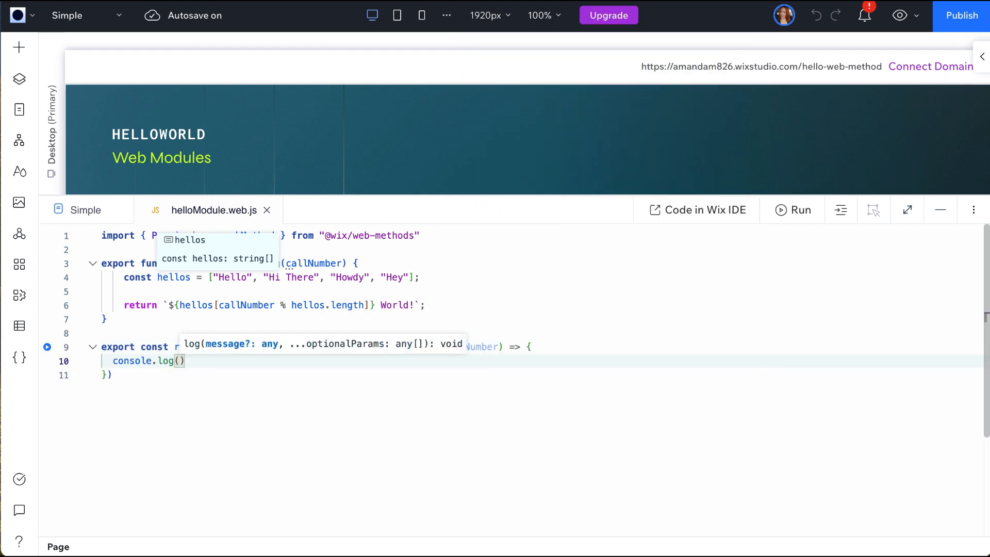
pyautogui.write('"callNum", callNumber')
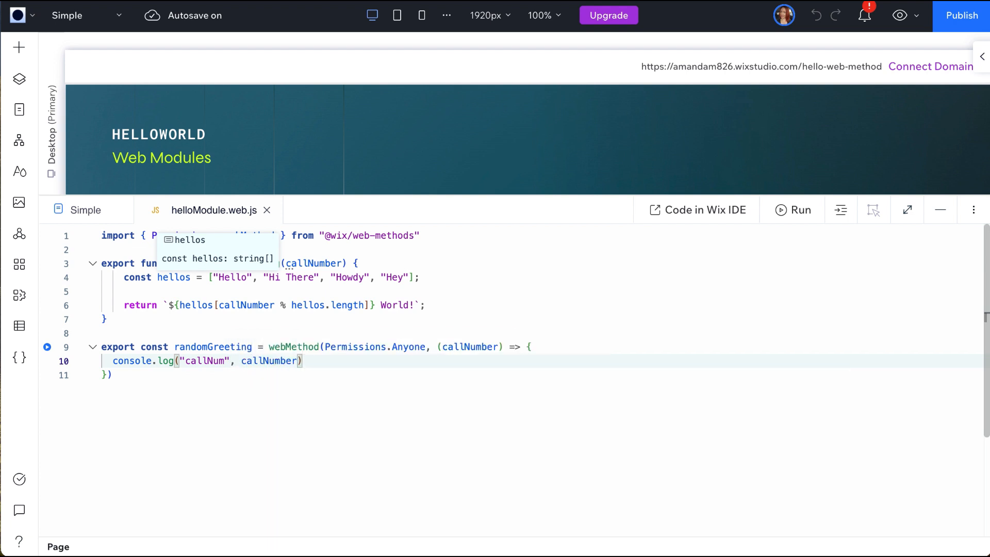
pyautogui.press('End')
pyautogui.press('Return')
pyautogui.write('return rotatingGreeting(callNumber')
pyautogui.click(328, 419)
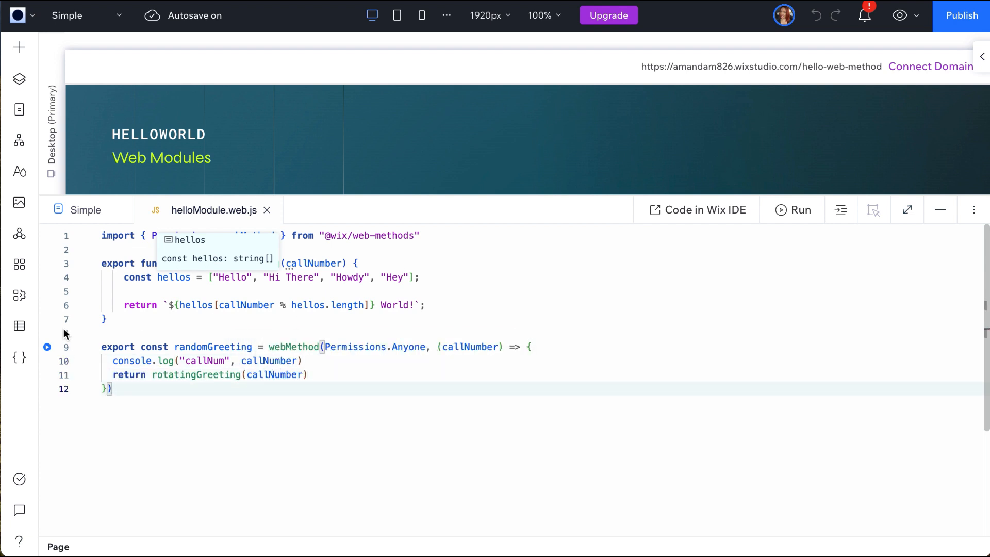
# Test-run randomGreeting with callNumber 1 and check it returns "Hi There World!".
pyautogui.click(48, 348)
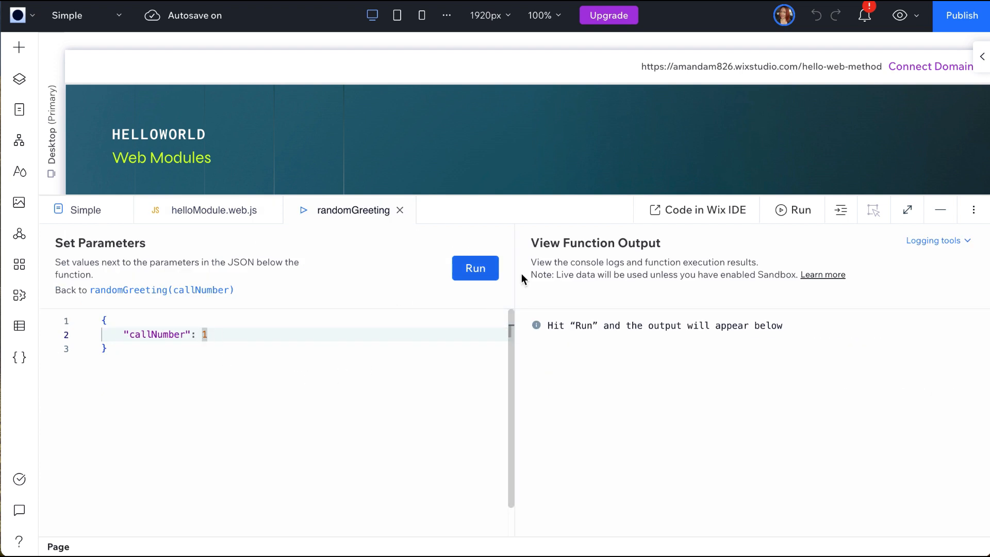
pyautogui.click(479, 273)
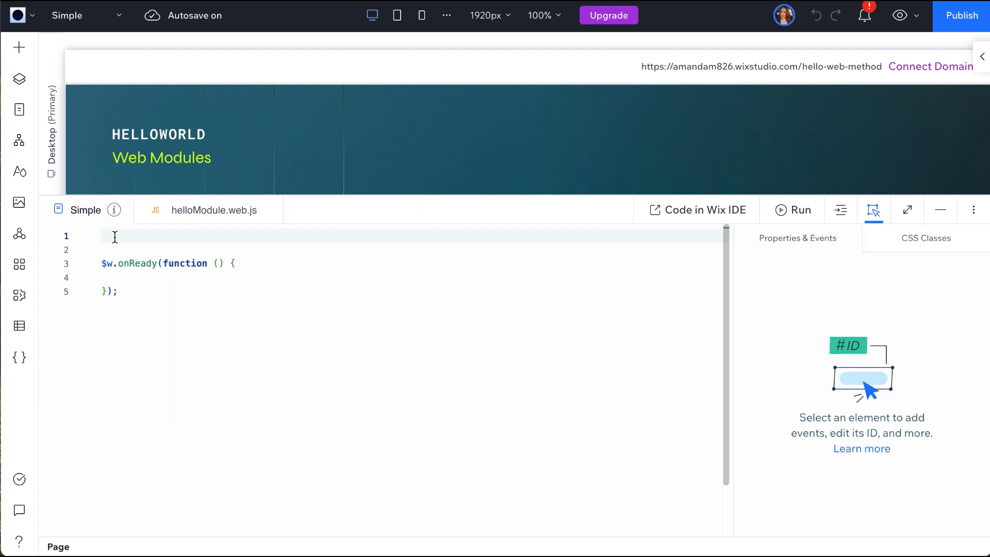
pyautogui.write('im')
# In page code, import randomGreeting and add a #button onClick that sets and shows #responseText.
pyautogui.press('Tab')
pyautogui.click(139, 277)
pyautogui.write('let callCount = 0')
pyautogui.press('Return')
pyautogui.press('Return')
pyautogui.write("$w('#button').onClick(async () =>{")
pyautogui.press('Return')
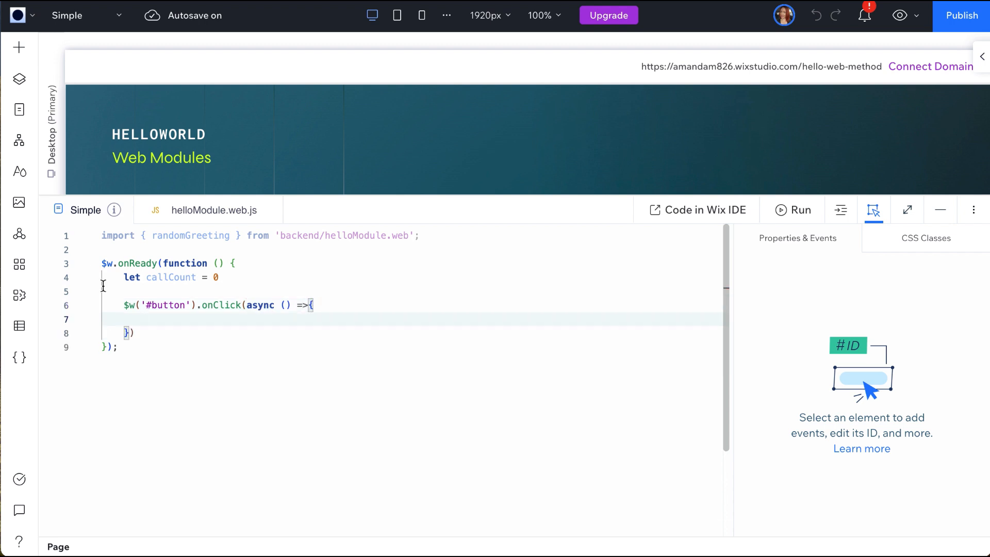
pyautogui.write("$w('#responseText').text = await randomGreeting(callCount++)")
pyautogui.press('Return')
pyautogui.write('$w')
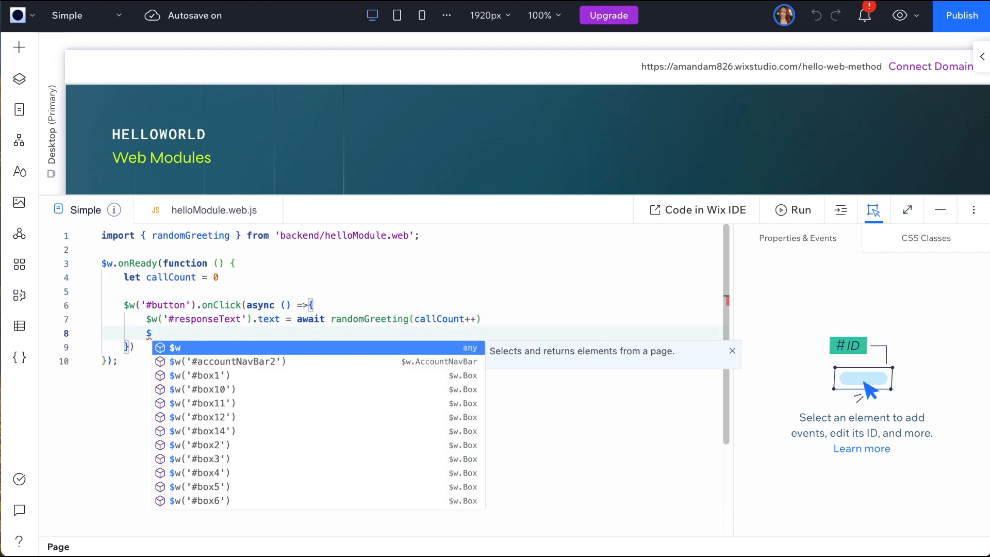
pyautogui.write("('#responseText').show()")
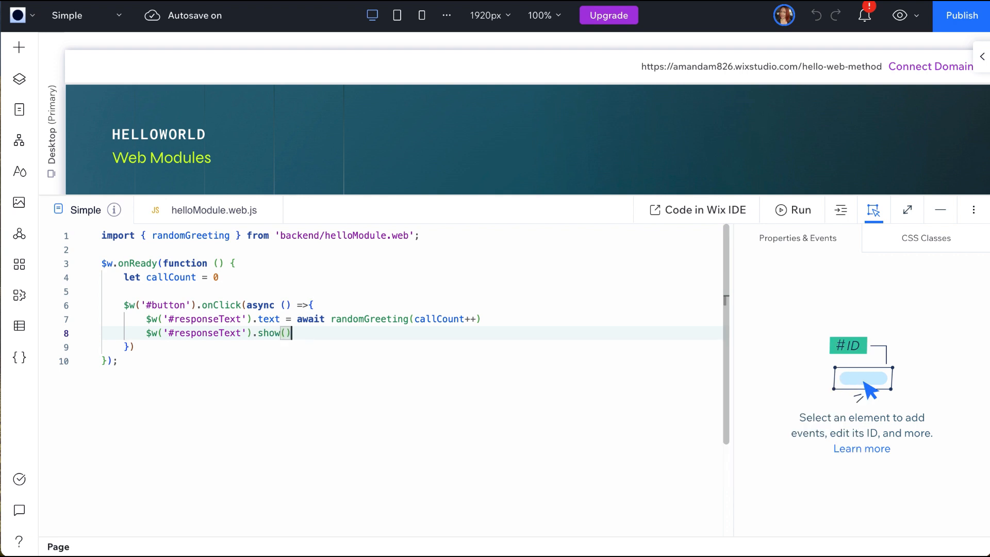
# Preview the site and call the backend greeting twice from the button.
pyautogui.click(789, 210)
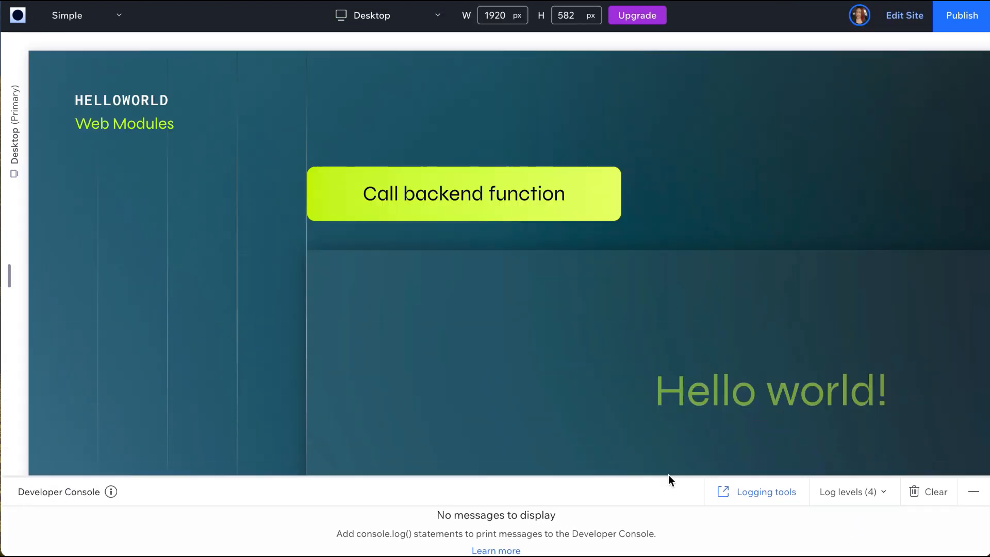
pyautogui.scroll(-1, 577, 362)
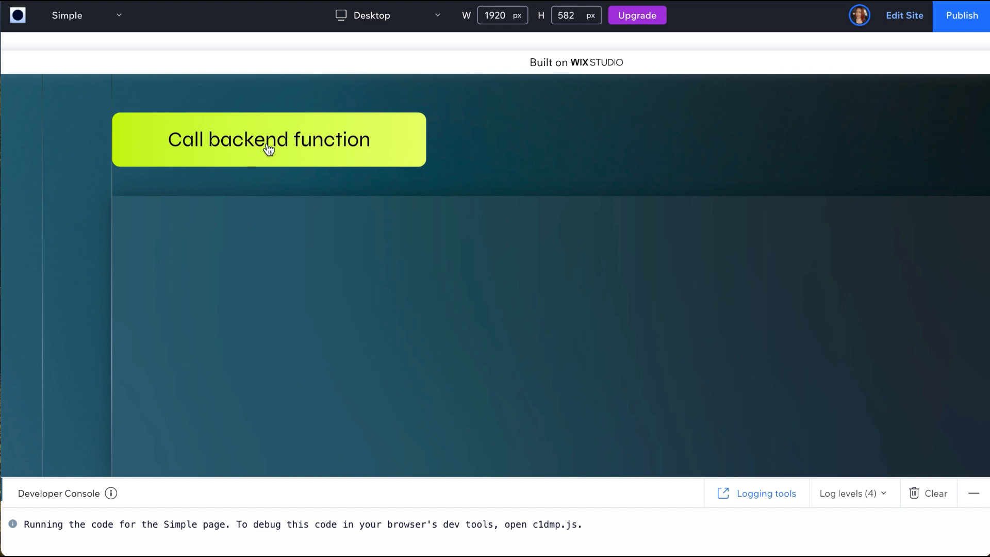
pyautogui.click(268, 148)
pyautogui.click(268, 149)
pyautogui.click(268, 149)
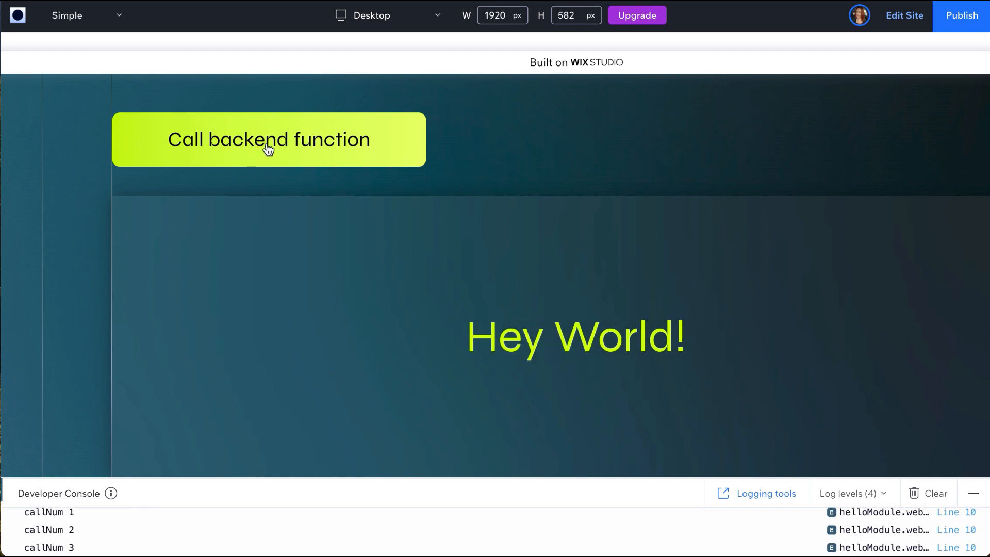
# Change randomGreeting's permission from Permissions.Anyone to Permissions.Admin in helloModule.web.js.
pyautogui.click(904, 14)
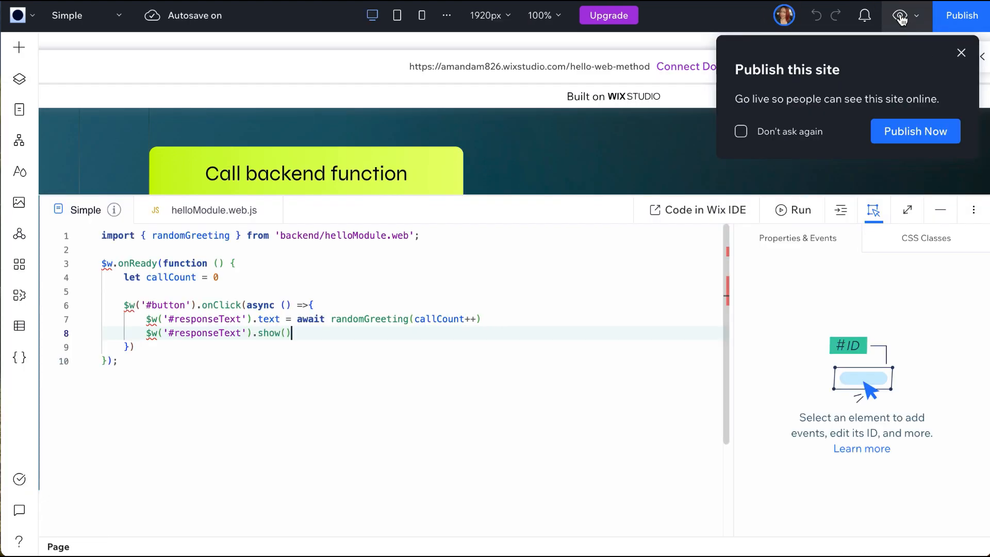
pyautogui.click(964, 54)
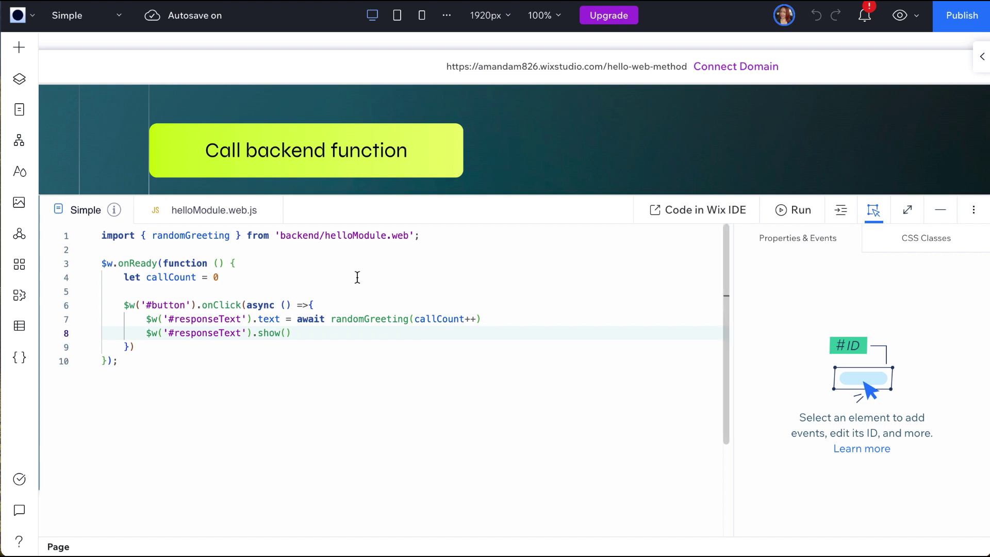
pyautogui.click(204, 210)
pyautogui.click(426, 347)
pyautogui.doubleClick(409, 347)
pyautogui.write('Anmin')
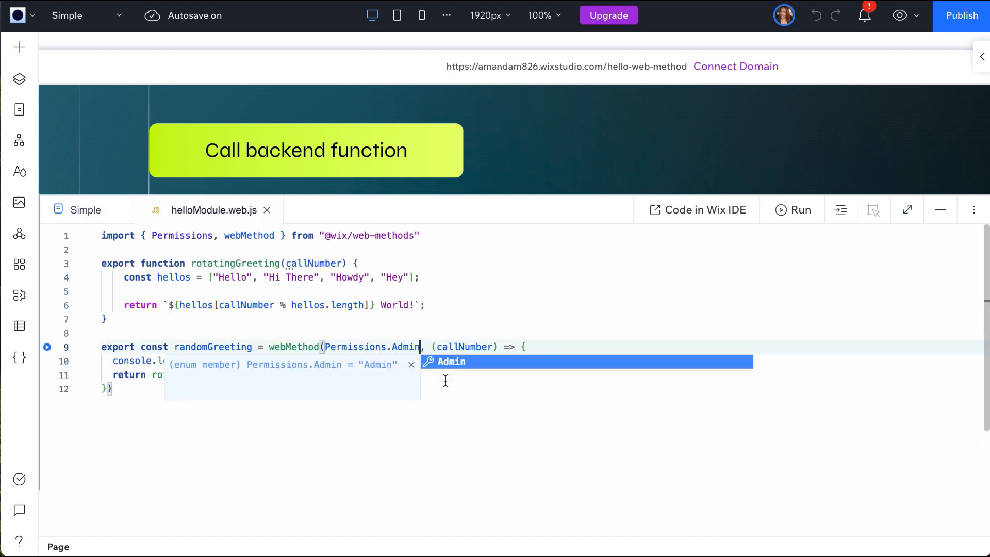
pyautogui.click(382, 377)
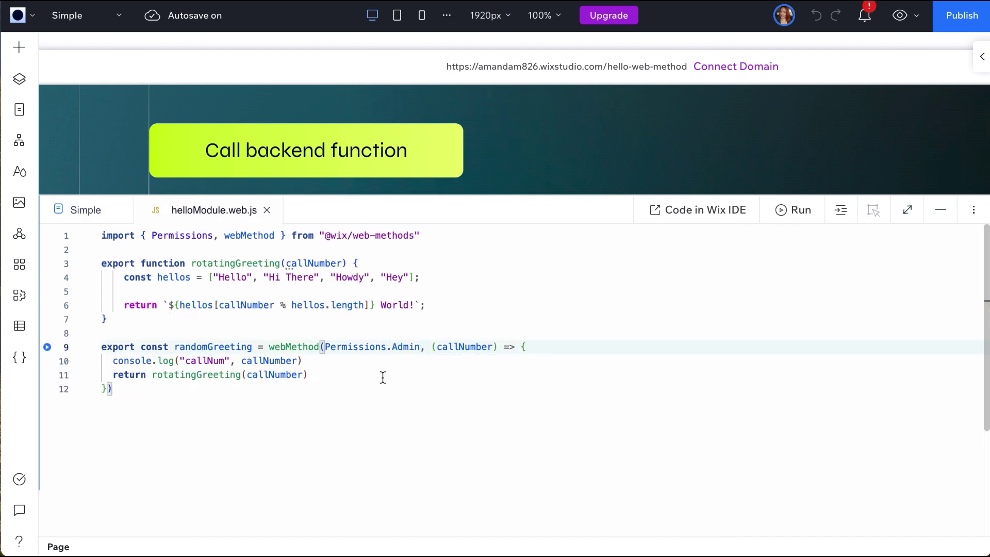
# Preview again and confirm the restricted function still returns rotating greetings.
pyautogui.click(795, 215)
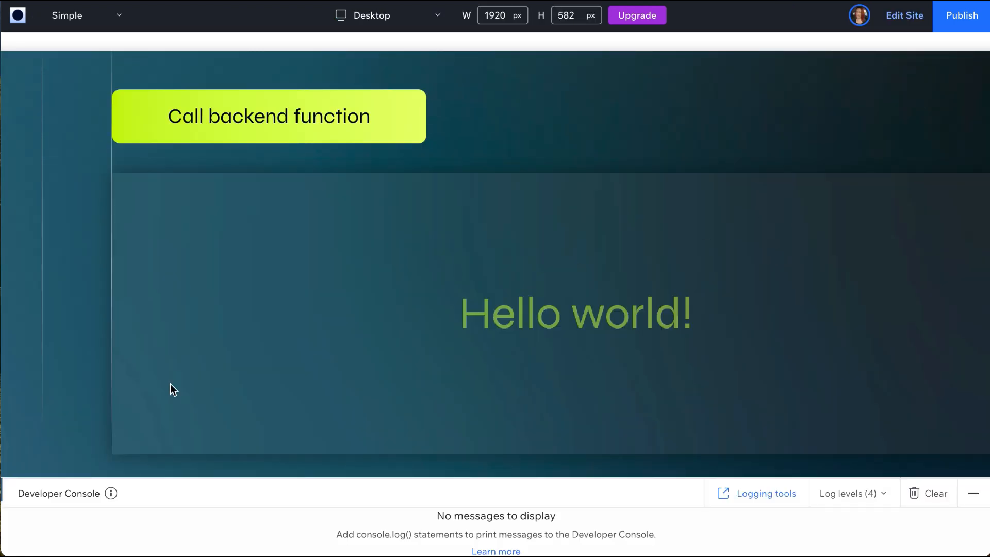
pyautogui.click(271, 151)
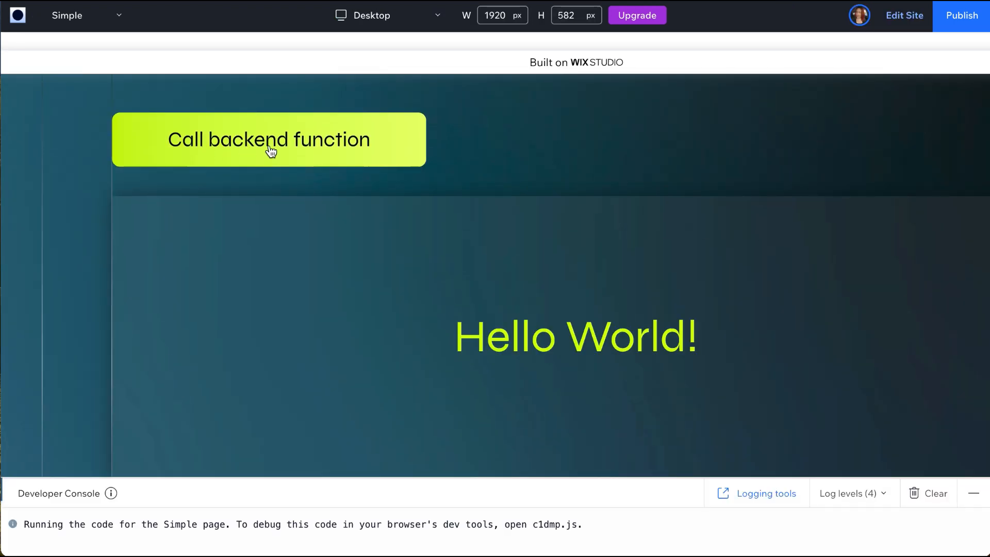
pyautogui.click(269, 153)
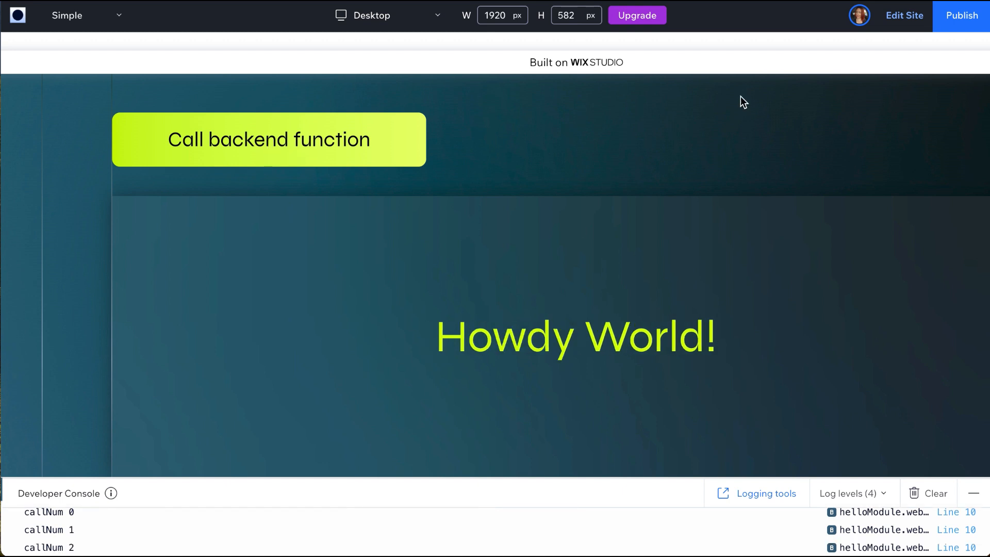
# Publish the site, then call the backend from the live page with the DevTools console open to see NotAuthorizedError.
pyautogui.click(965, 19)
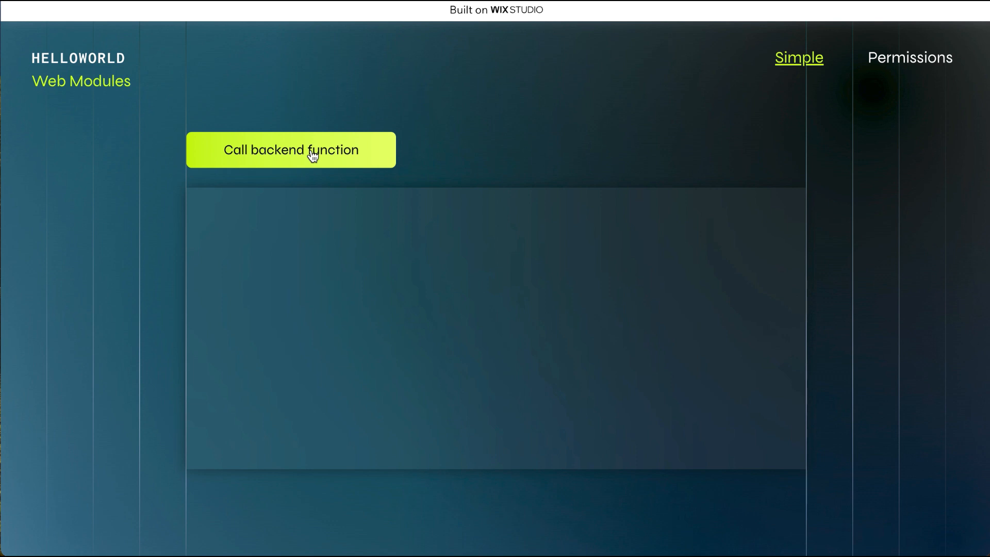
pyautogui.rightClick(344, 282)
pyautogui.click(365, 542)
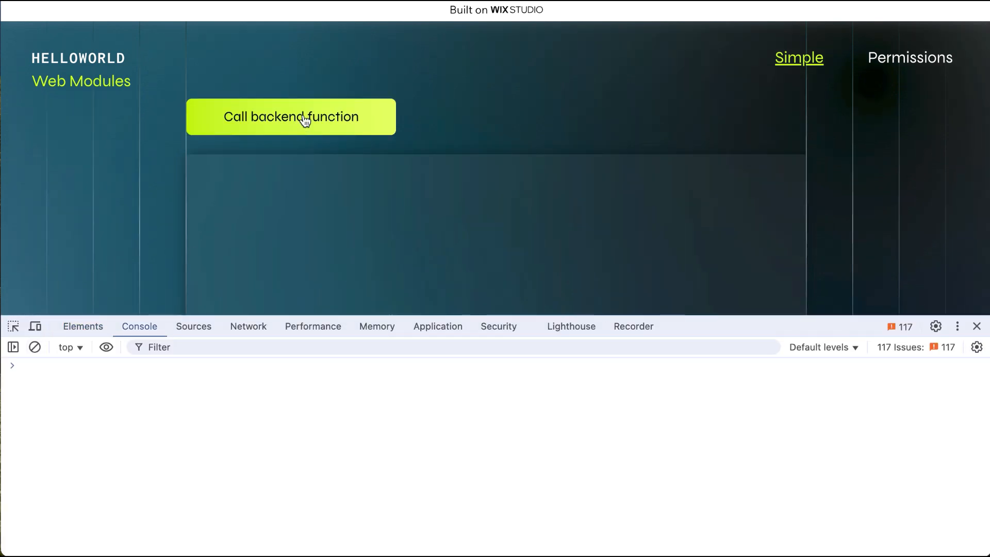
pyautogui.click(305, 121)
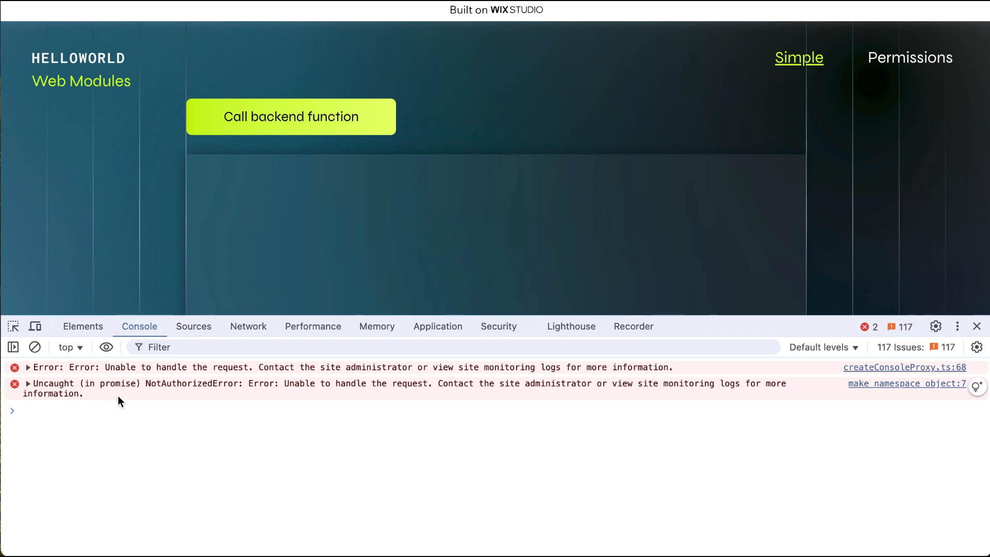